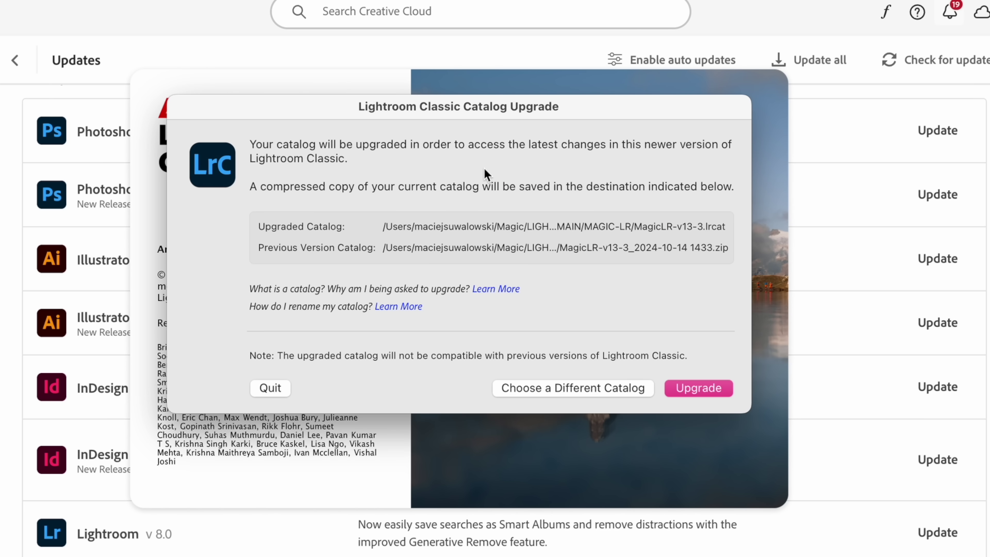
Upgrade the catalog to the new Lightroom Classic version and move its progress window lower.
{"action": "left_click", "coordinate": [713, 388]}
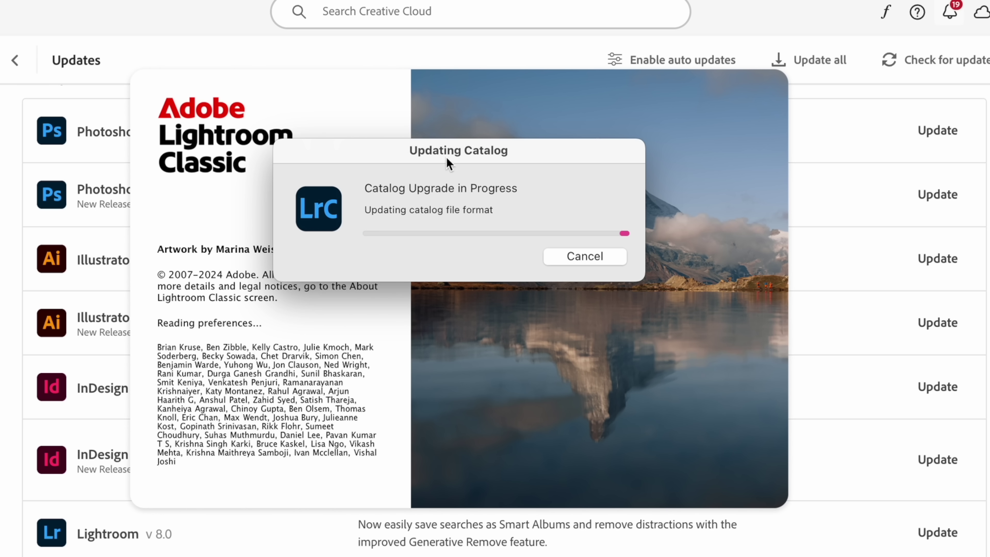
{"action": "left_click_drag", "start_coordinate": [452, 255], "coordinate": [453, 363]}
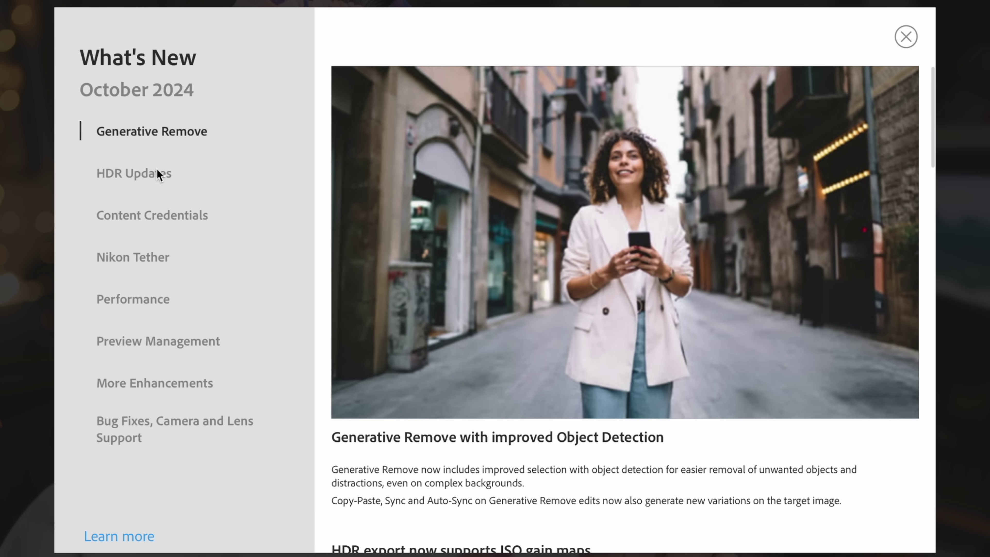
Scroll through the October 2024 What's New notes on Generative Remove.
{"action": "scroll", "coordinate": [520, 414], "scroll_direction": "down", "scroll_amount": 2}
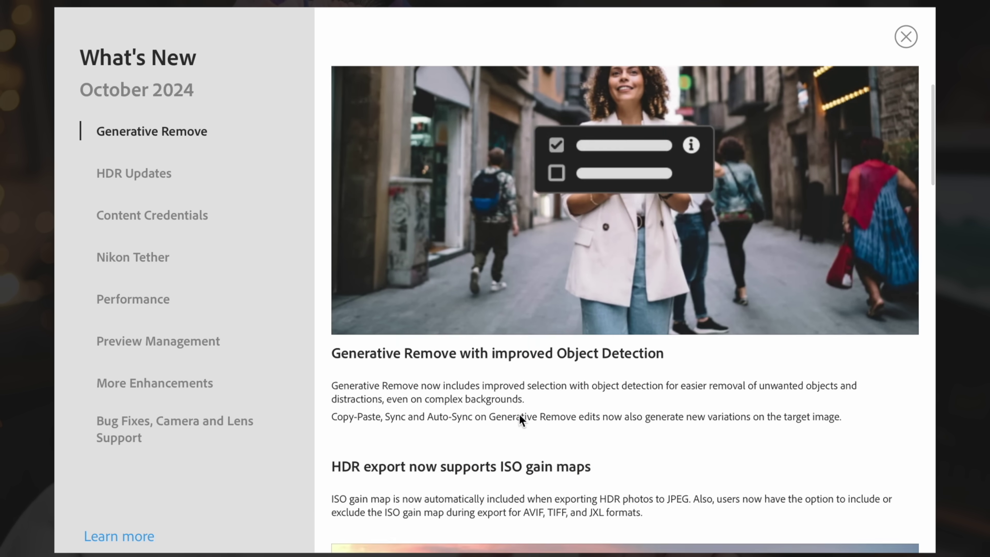
{"action": "scroll", "coordinate": [519, 414], "scroll_direction": "down", "scroll_amount": 8}
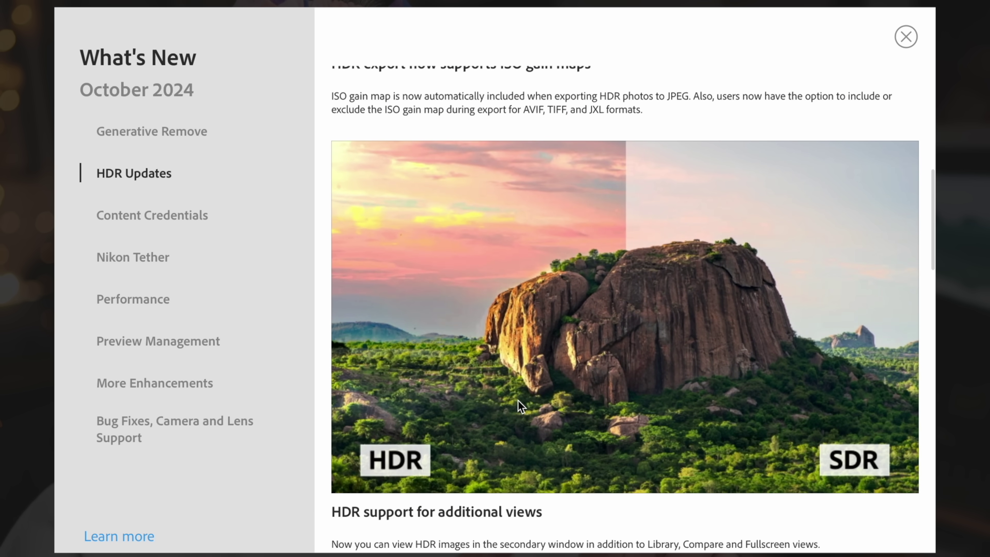
{"action": "scroll", "coordinate": [542, 447], "scroll_direction": "down", "scroll_amount": 9}
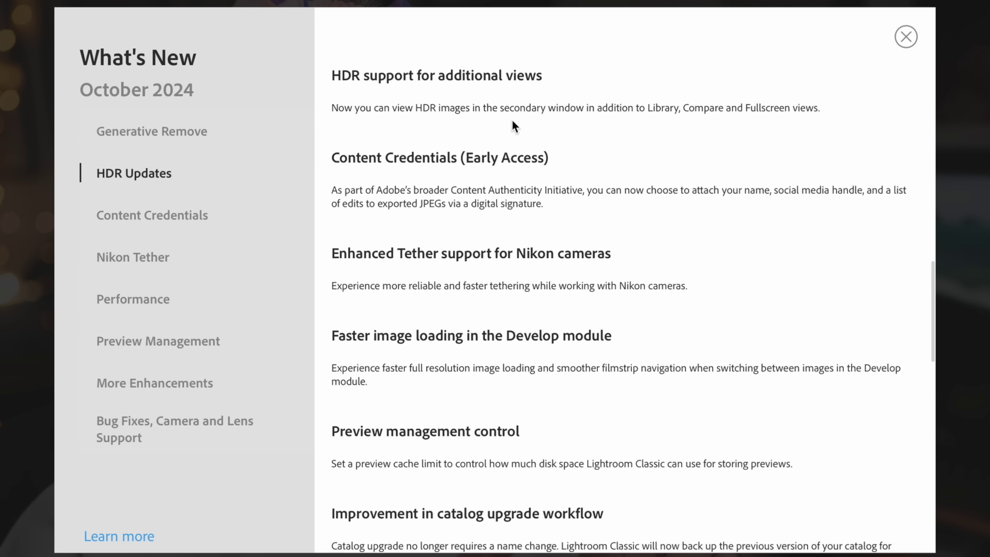
{"action": "scroll", "coordinate": [585, 408], "scroll_direction": "down", "scroll_amount": 9}
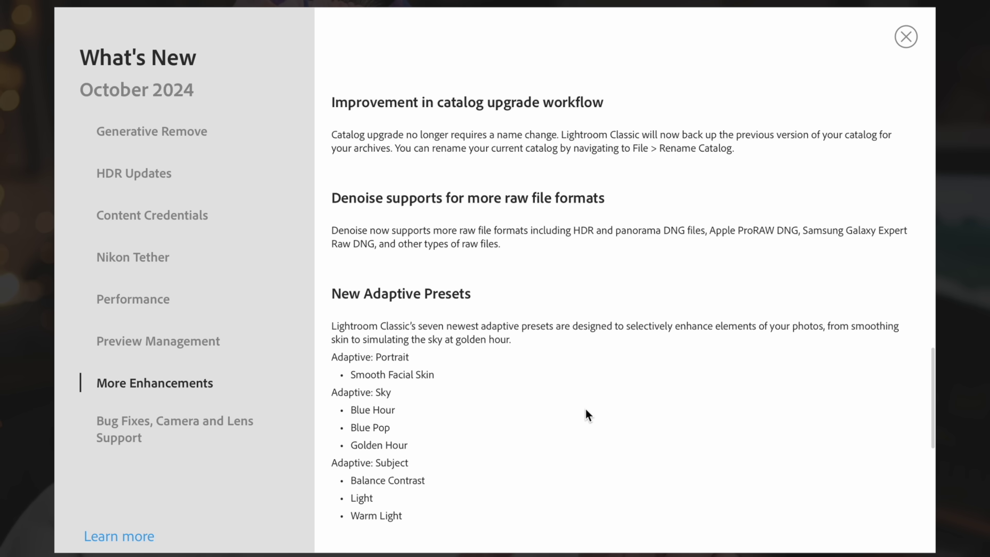
{"action": "scroll", "coordinate": [585, 410], "scroll_direction": "down", "scroll_amount": 9}
{"action": "scroll", "coordinate": [586, 409], "scroll_direction": "down", "scroll_amount": 2}
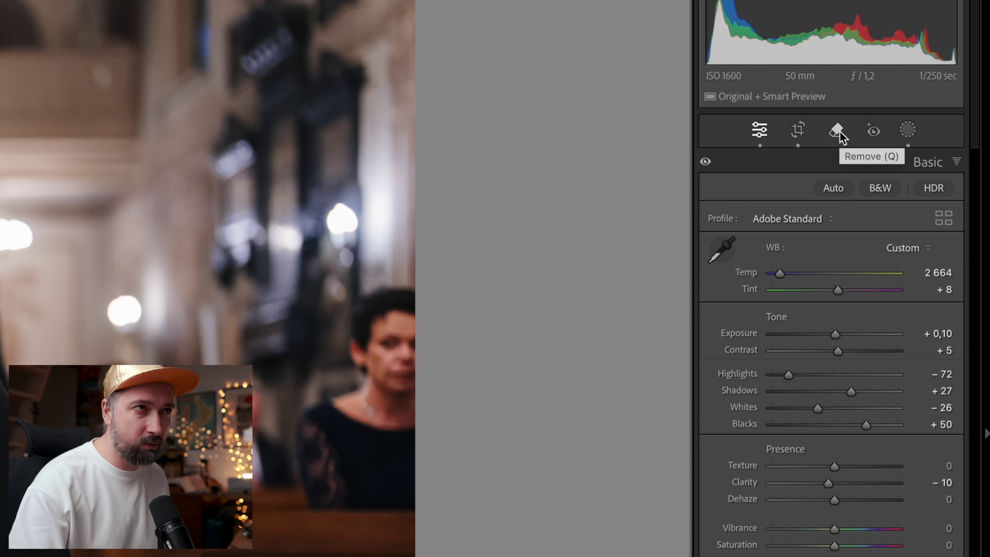
Activate the Remove tool with generative AI, Detect objects on, and brush size 34.
{"action": "left_click", "coordinate": [838, 131]}
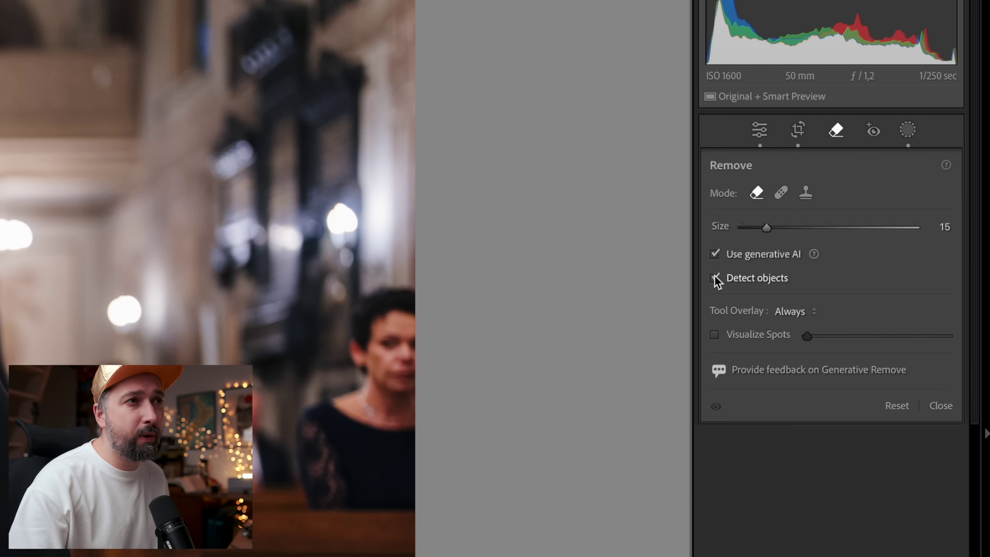
{"action": "left_click", "coordinate": [715, 278]}
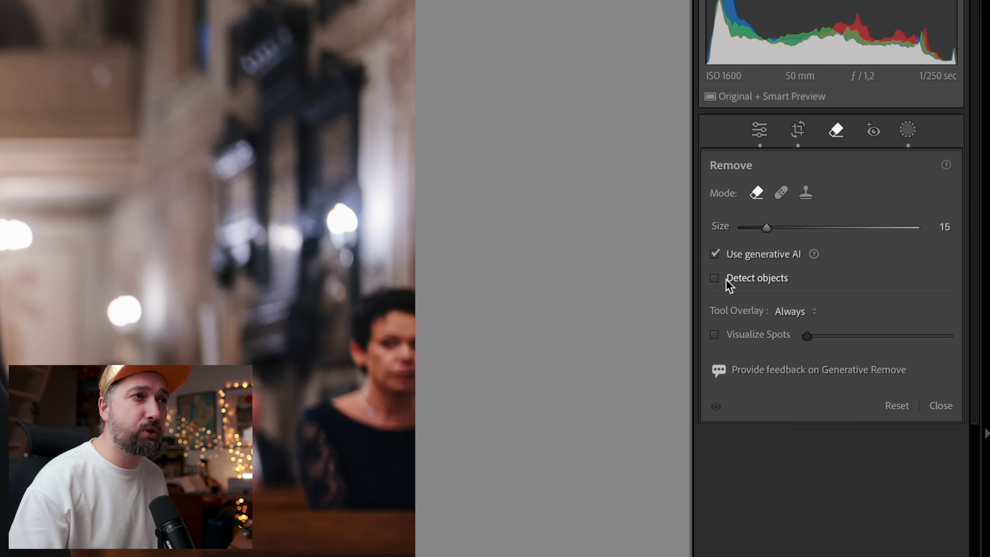
{"action": "left_click", "coordinate": [715, 279]}
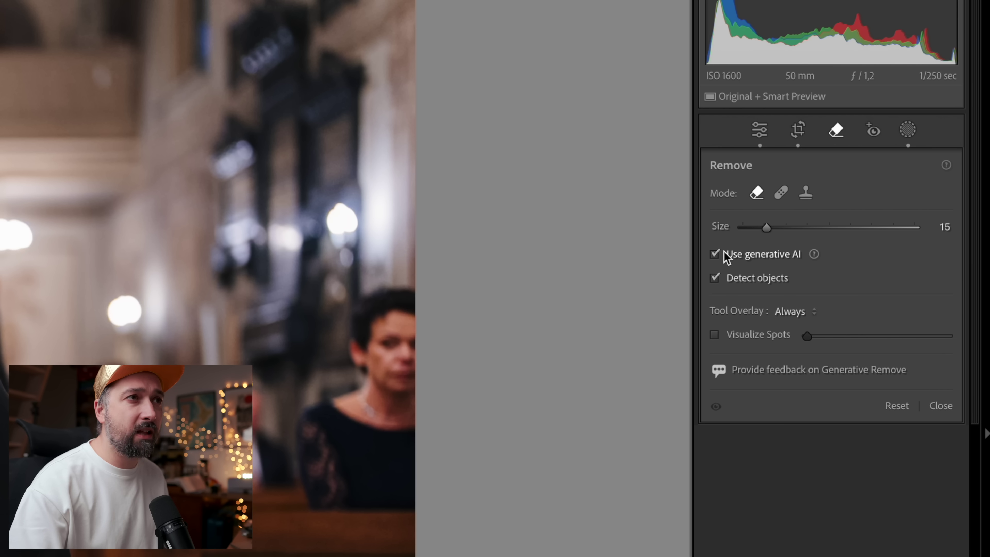
{"action": "mouse_move", "coordinate": [765, 230]}
{"action": "left_mouse_down"}
{"action": "mouse_move", "coordinate": [808, 230]}
{"action": "mouse_move", "coordinate": [799, 228]}
{"action": "left_mouse_up"}
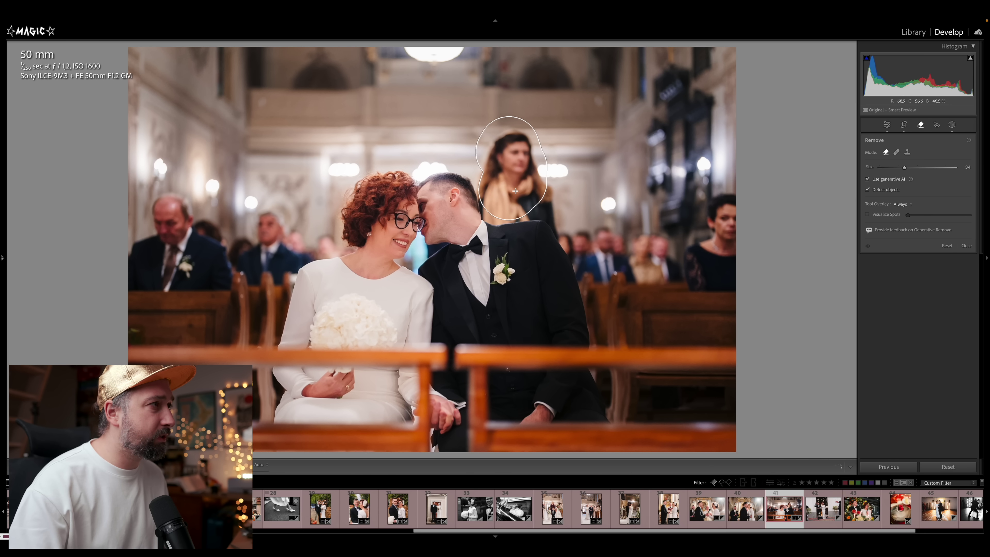
Auto-select the standing woman behind the groom and erase her with Generative Remove.
{"action": "left_click", "coordinate": [523, 185]}
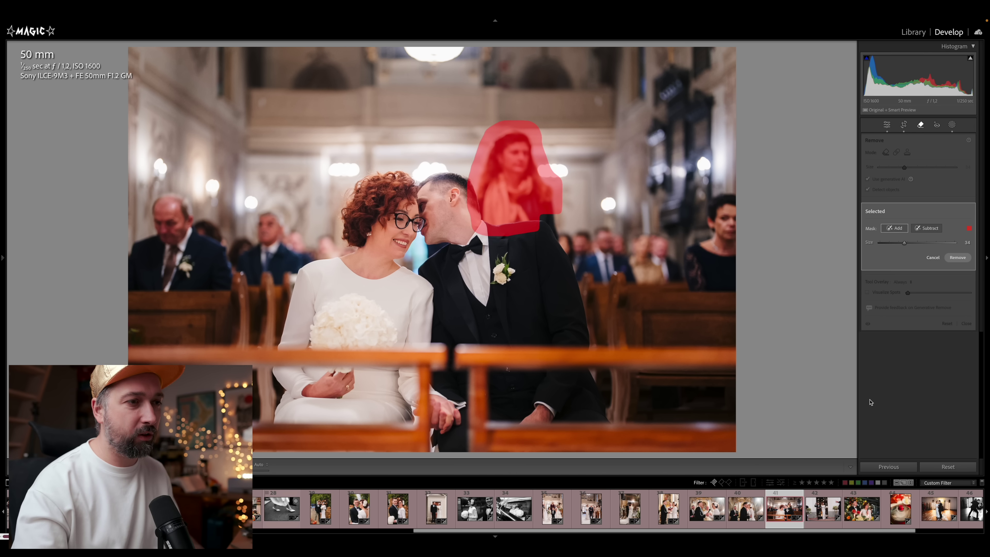
{"action": "left_click", "coordinate": [957, 258]}
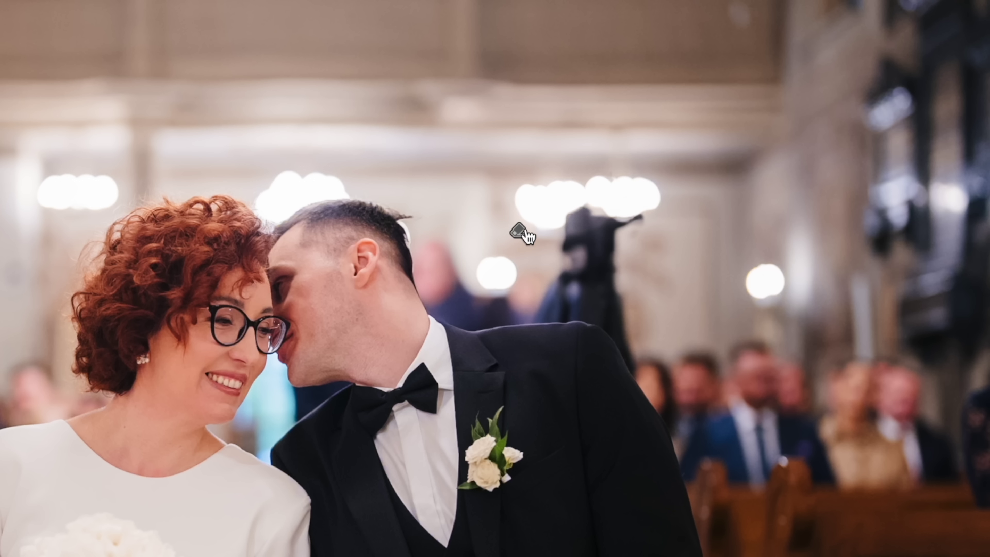
Delete the first removal spot over the woman and shrink the brush to size 22.
{"action": "left_click", "coordinate": [521, 233]}
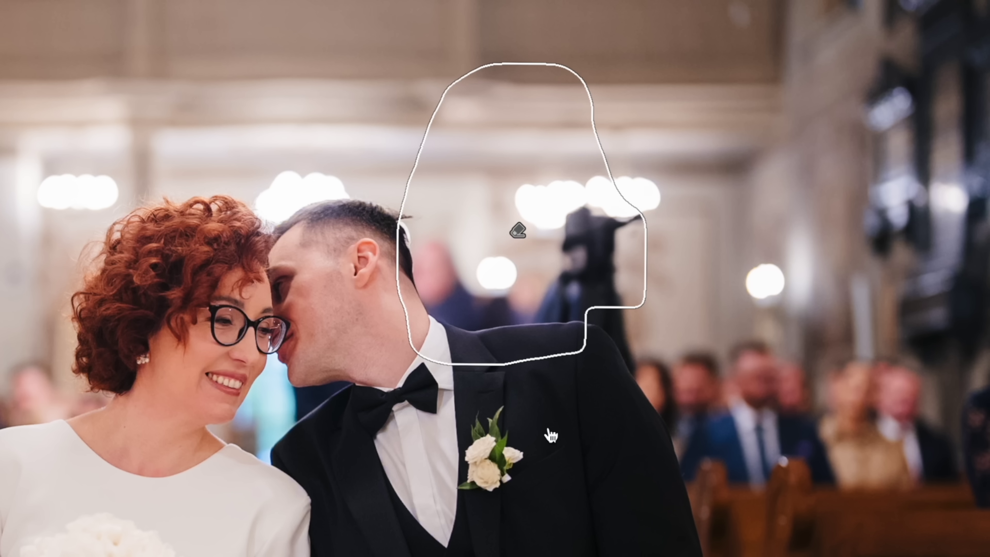
{"action": "left_click_drag", "start_coordinate": [587, 319], "coordinate": [609, 233]}
{"action": "left_click_drag", "start_coordinate": [552, 250], "coordinate": [687, 365]}
{"action": "left_click", "coordinate": [518, 230], "text": "alt"}
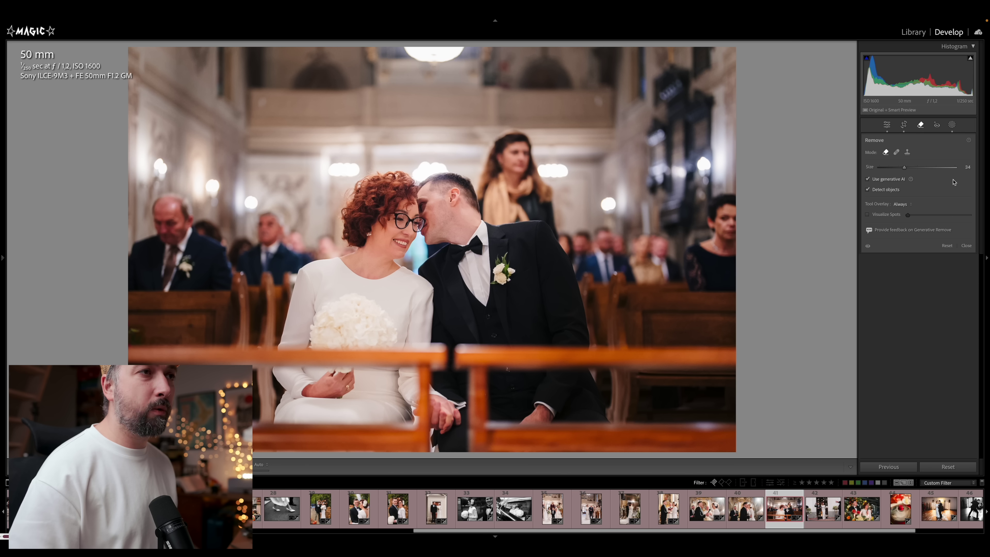
{"action": "scroll", "coordinate": [817, 166], "scroll_direction": "down", "scroll_amount": 4}
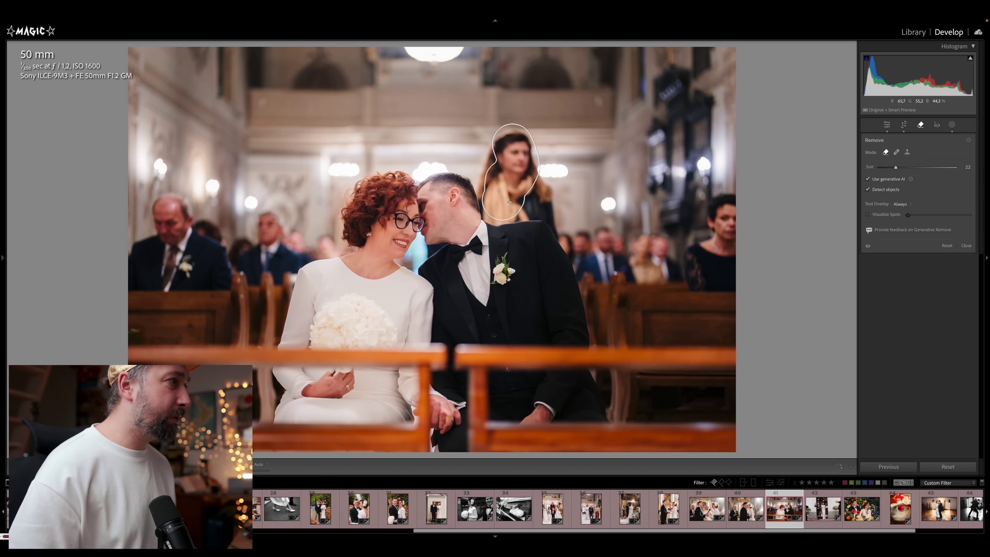
Paint a mask over the standing woman and erase her with generative fill.
{"action": "left_click_drag", "start_coordinate": [559, 217], "coordinate": [561, 219]}
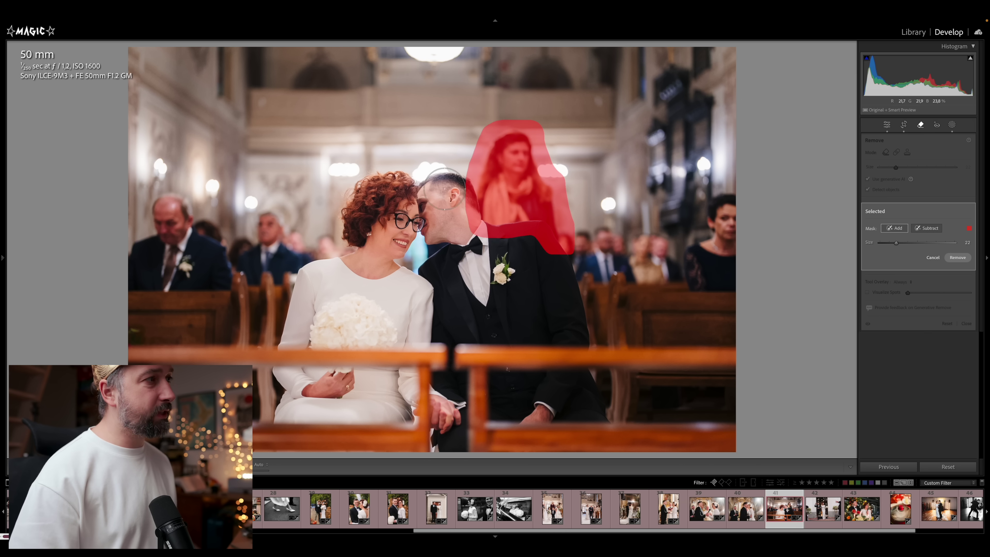
{"action": "left_click", "coordinate": [960, 259]}
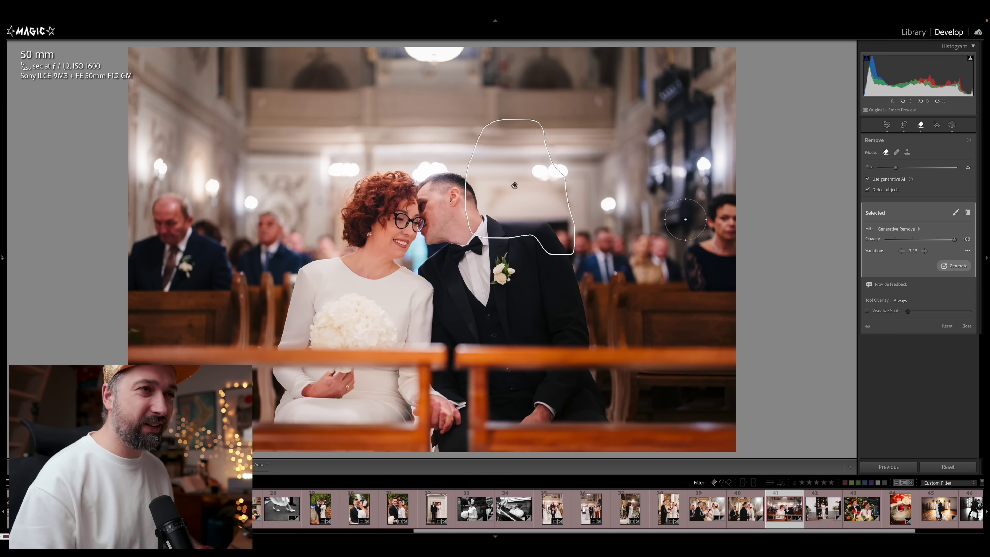
Replace the removal with a new mask over the woman, trimmed off the groom's head and neck.
{"action": "key", "text": "Delete"}
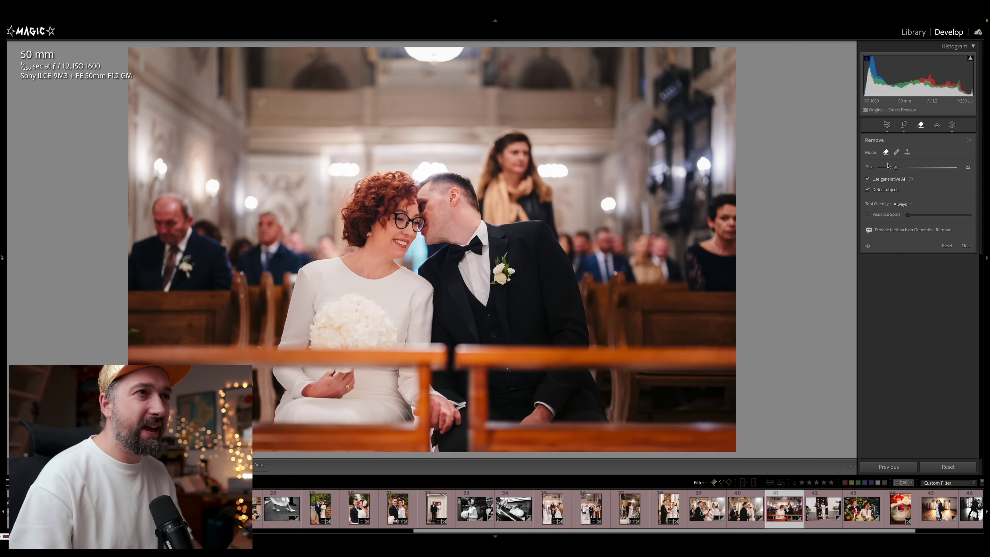
{"action": "left_click_drag", "start_coordinate": [511, 169], "coordinate": [510, 181]}
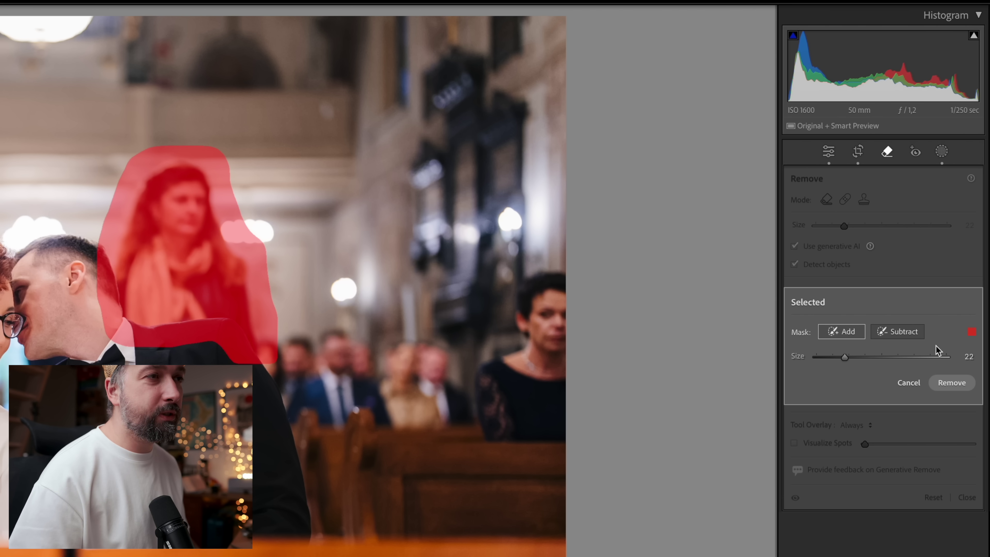
{"action": "left_click", "coordinate": [895, 337]}
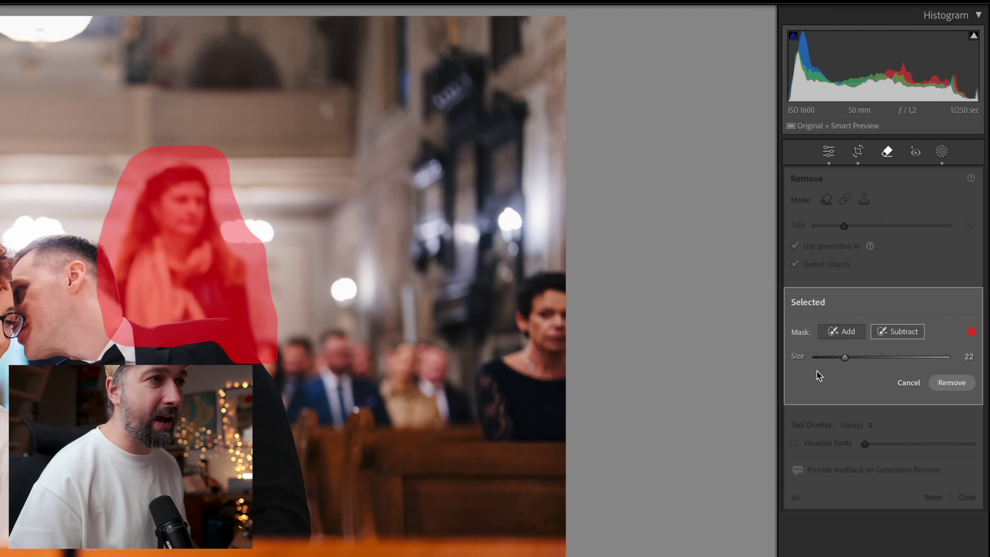
{"action": "left_click_drag", "start_coordinate": [844, 356], "coordinate": [828, 358]}
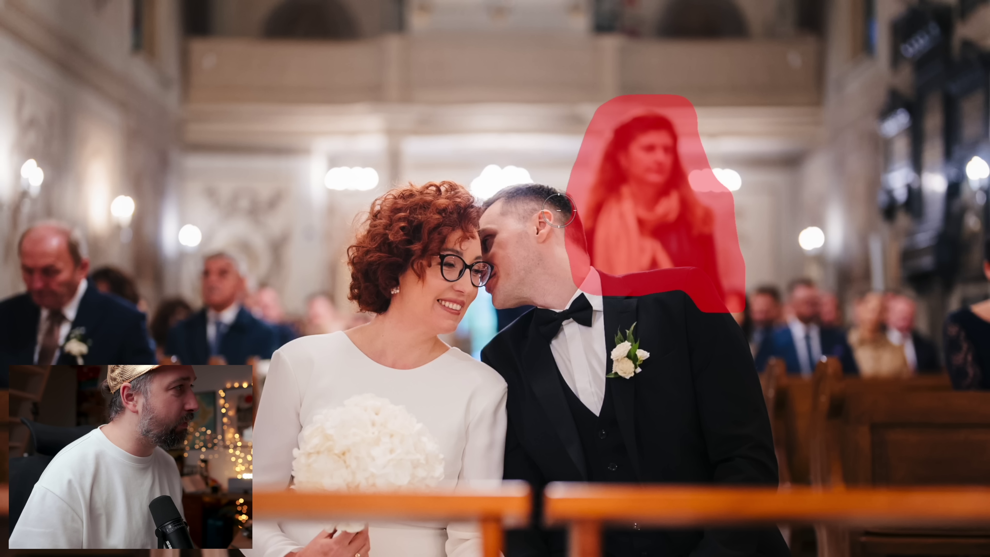
{"action": "mouse_move", "coordinate": [569, 238]}
{"action": "left_mouse_down"}
{"action": "mouse_move", "coordinate": [574, 272]}
{"action": "mouse_move", "coordinate": [588, 284]}
{"action": "mouse_move", "coordinate": [612, 295]}
{"action": "mouse_move", "coordinate": [681, 287]}
{"action": "mouse_move", "coordinate": [711, 311]}
{"action": "left_mouse_up"}
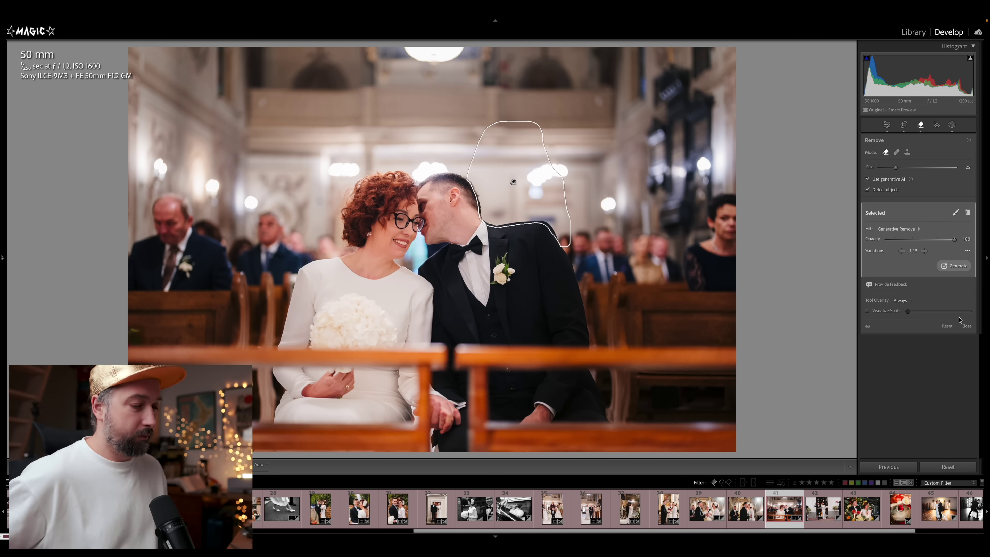
{"action": "key", "text": "Escape"}
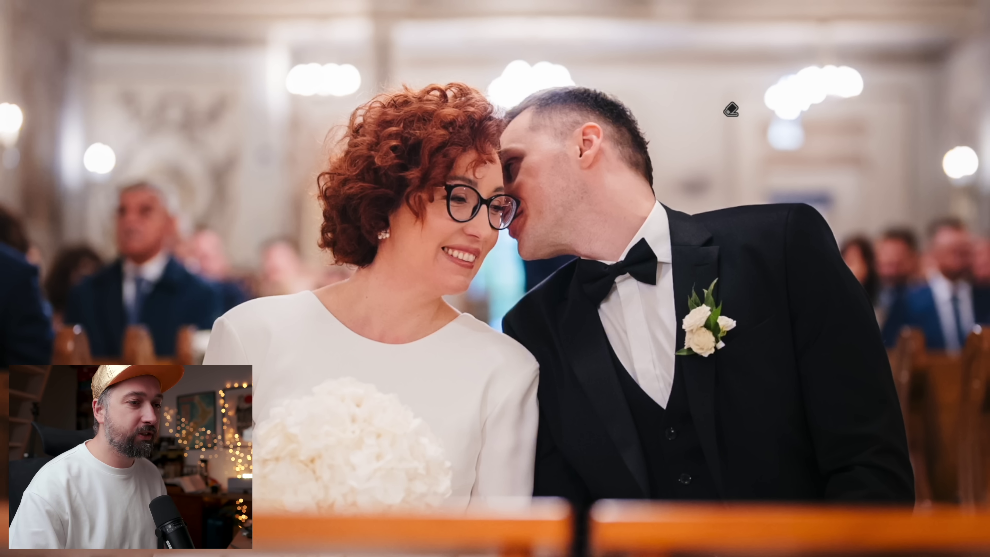
{"action": "key", "text": "backslash"}
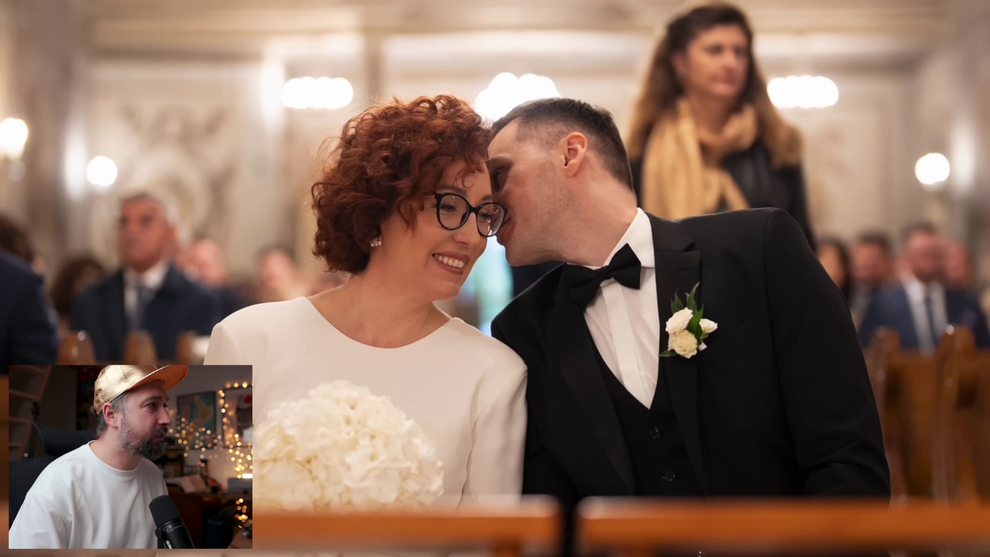
{"action": "key", "text": "backslash"}
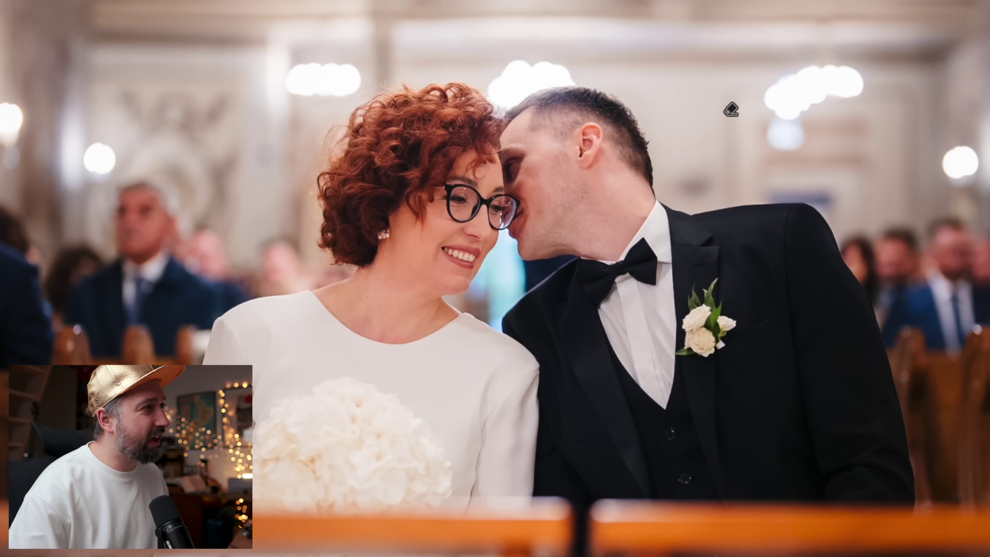
{"action": "key", "text": "backslash"}
{"action": "key", "text": "backslash"}
{"action": "key", "text": "backslash"}
{"action": "key", "text": "backslash"}
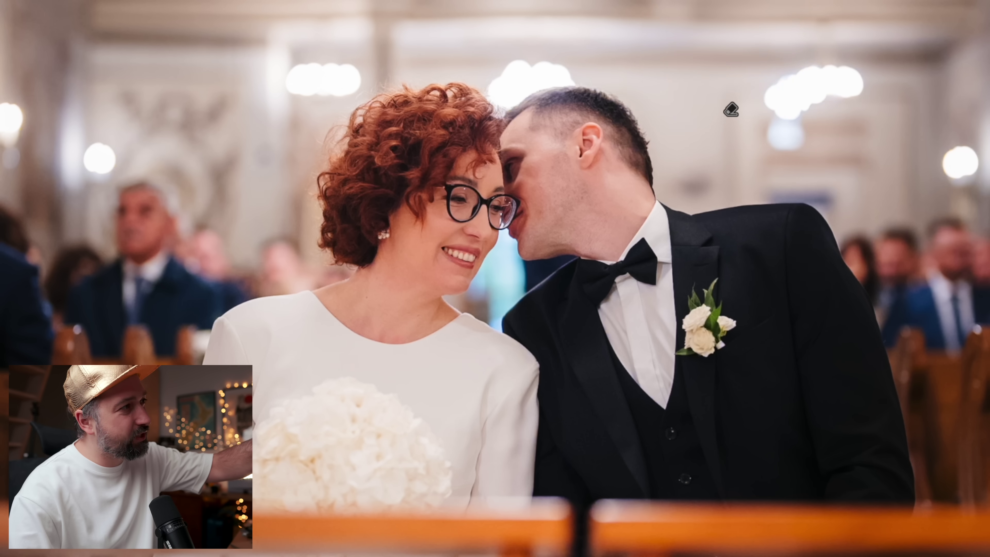
{"action": "key", "text": "backslash"}
{"action": "key", "text": "backslash"}
{"action": "key", "text": "backslash"}
{"action": "key", "text": "backslash"}
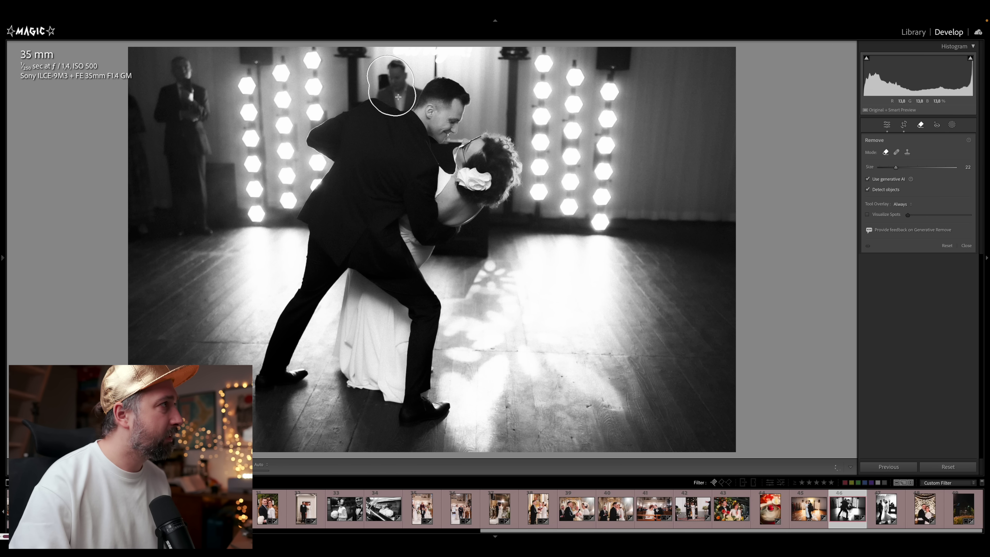
Mask the guest behind the groom's head, trim it off his shoulder, and erase him.
{"action": "left_click", "coordinate": [407, 89]}
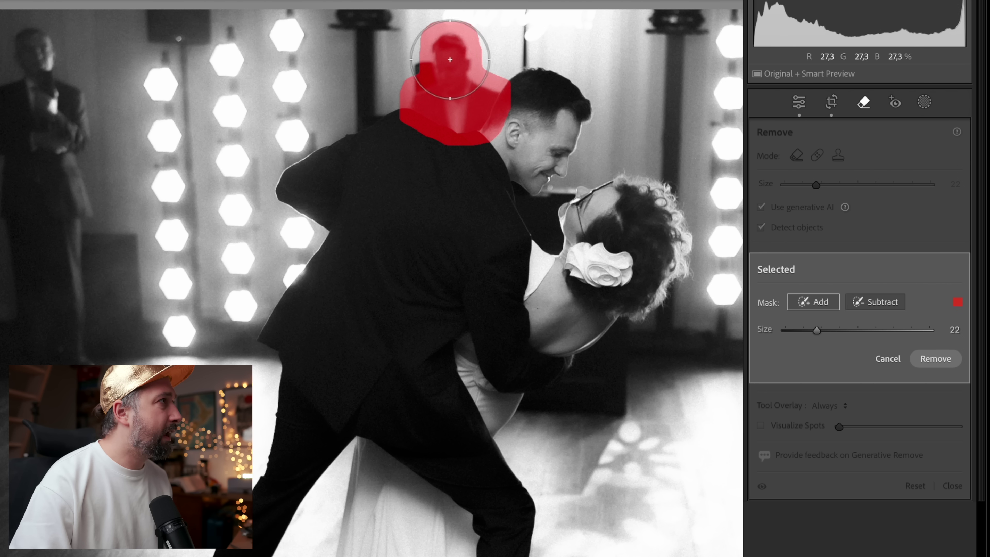
{"action": "mouse_move", "coordinate": [398, 68]}
{"action": "left_mouse_down"}
{"action": "mouse_move", "coordinate": [381, 65]}
{"action": "mouse_move", "coordinate": [413, 73]}
{"action": "left_mouse_up"}
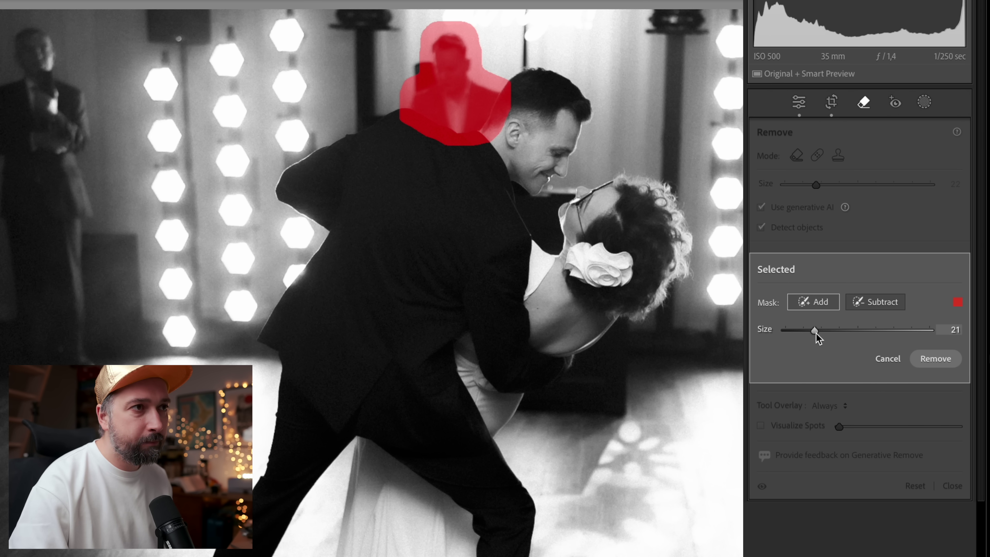
{"action": "mouse_move", "coordinate": [413, 39]}
{"action": "left_mouse_down"}
{"action": "mouse_move", "coordinate": [429, 97]}
{"action": "mouse_move", "coordinate": [422, 71]}
{"action": "left_mouse_up"}
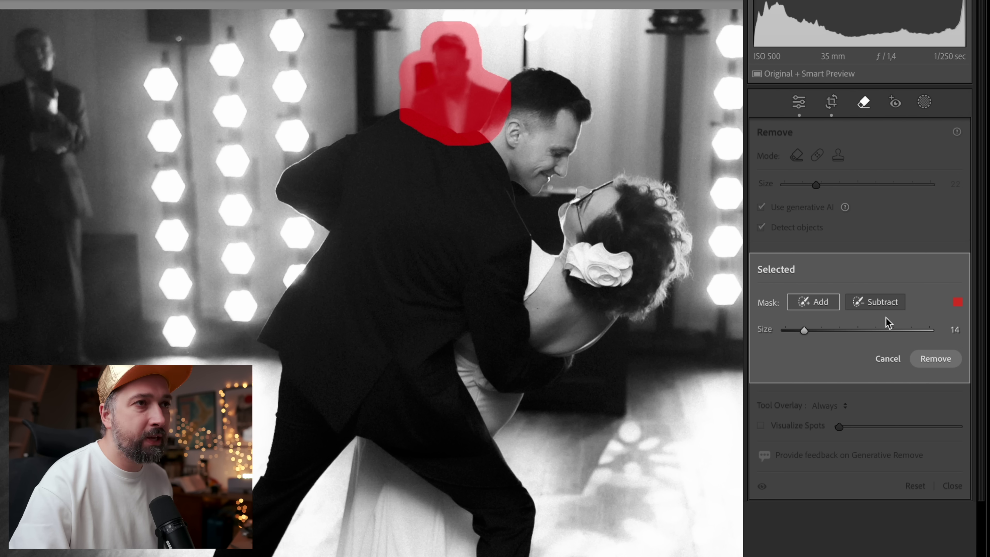
{"action": "left_click", "coordinate": [891, 307]}
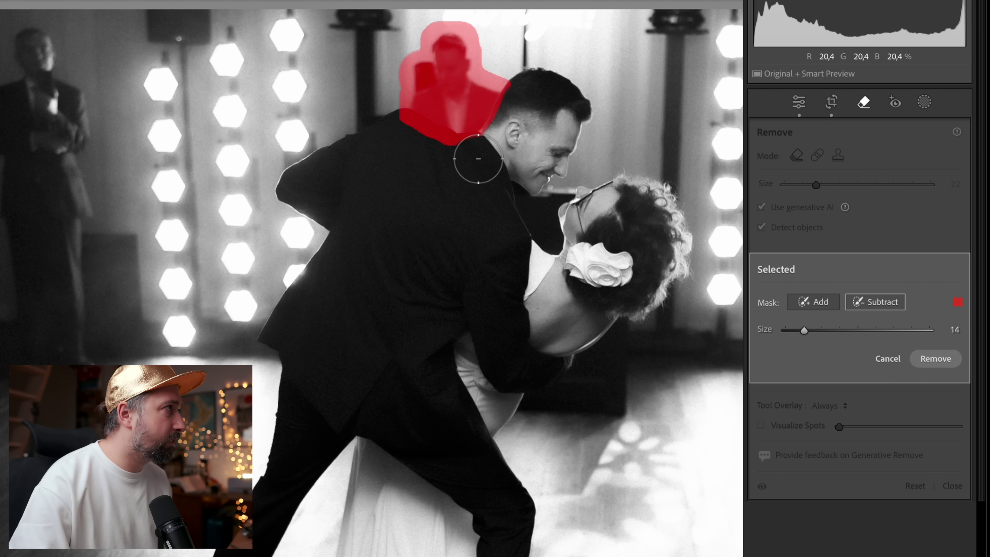
{"action": "mouse_move", "coordinate": [478, 159]}
{"action": "left_mouse_down"}
{"action": "mouse_move", "coordinate": [449, 160]}
{"action": "mouse_move", "coordinate": [400, 136]}
{"action": "left_mouse_up"}
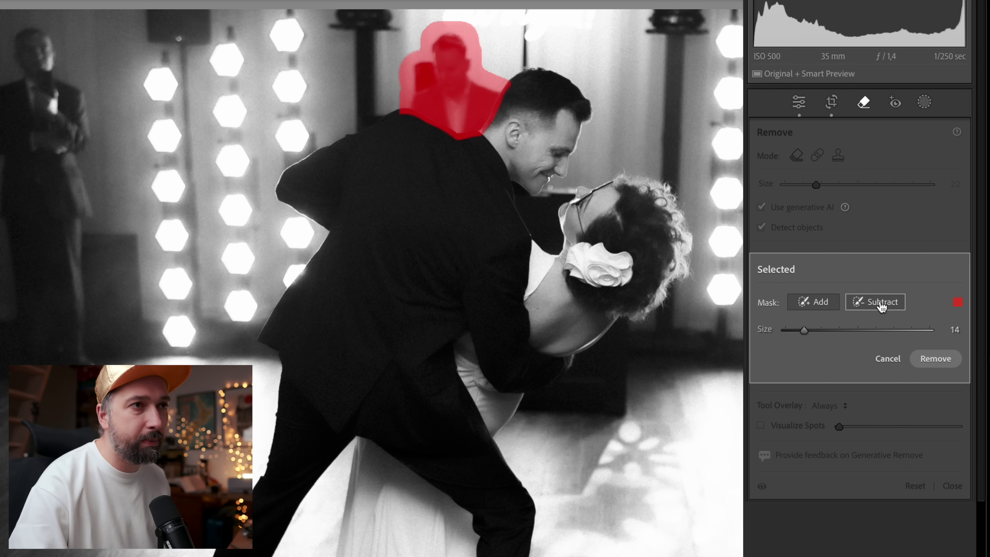
{"action": "left_click", "coordinate": [926, 358]}
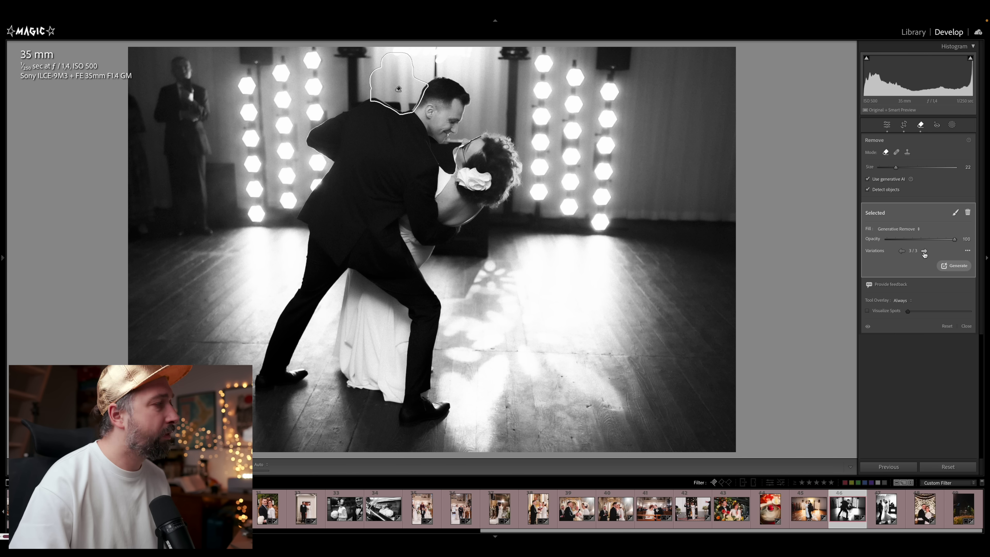
Try another fill variation, generate a fresh batch, and deselect the finished spot.
{"action": "left_click", "coordinate": [901, 251]}
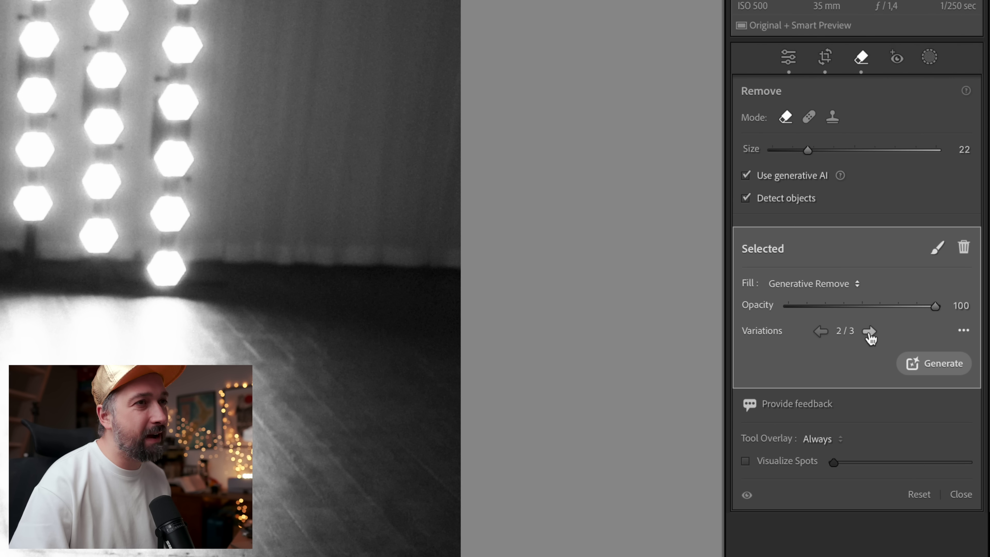
{"action": "left_click", "coordinate": [931, 371]}
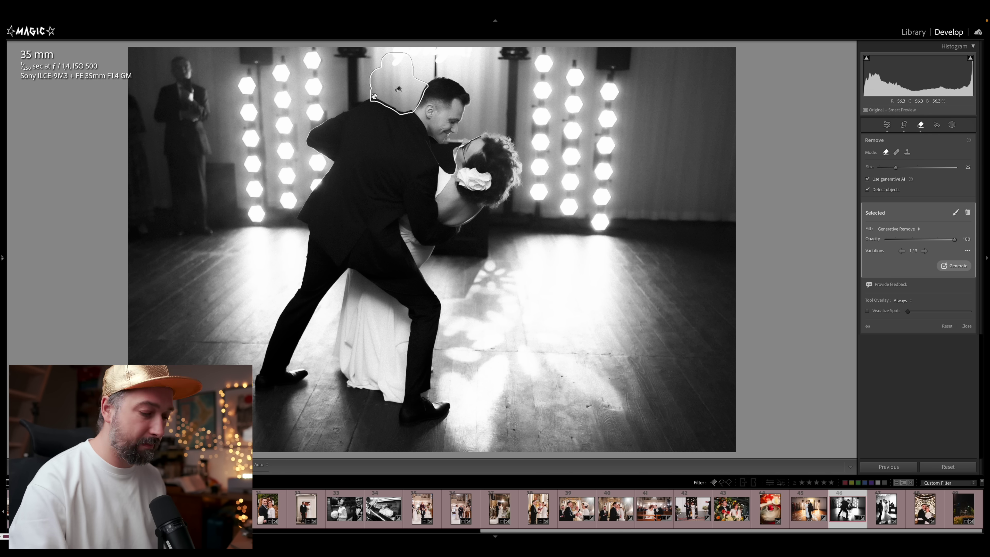
{"action": "key", "text": "Escape"}
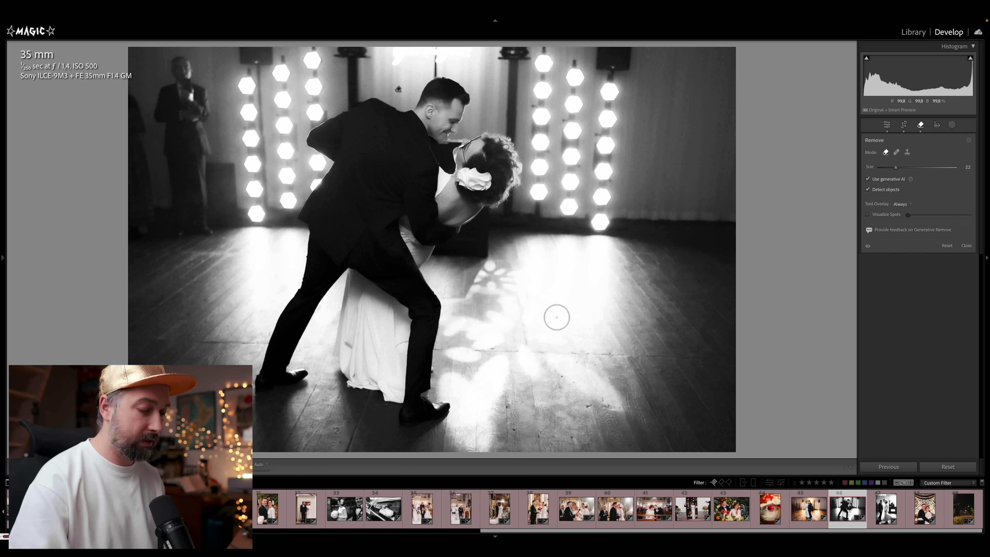
Erase the thin light stand above the groom's head with a smaller Remove brush.
{"action": "key", "text": "q"}
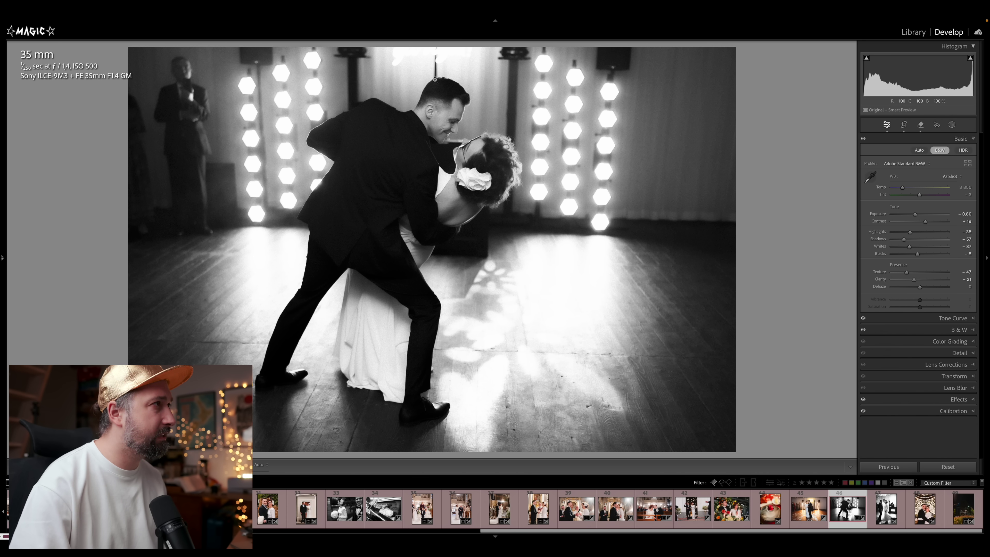
{"action": "left_click", "coordinate": [920, 124]}
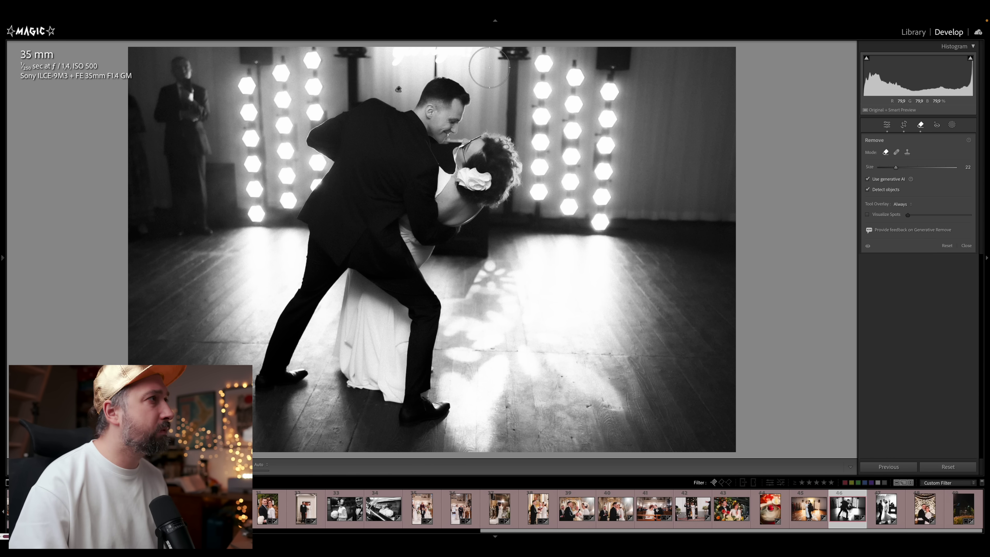
{"action": "scroll", "coordinate": [432, 57], "scroll_direction": "down", "scroll_amount": 3}
{"action": "scroll", "coordinate": [432, 57], "scroll_direction": "down", "scroll_amount": 13}
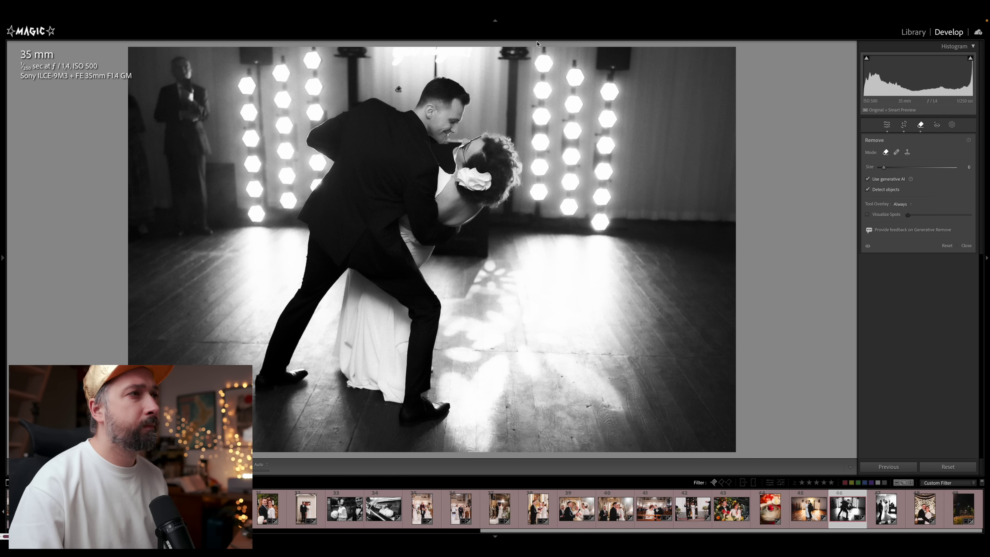
{"action": "left_click_drag", "start_coordinate": [436, 69], "coordinate": [437, 82]}
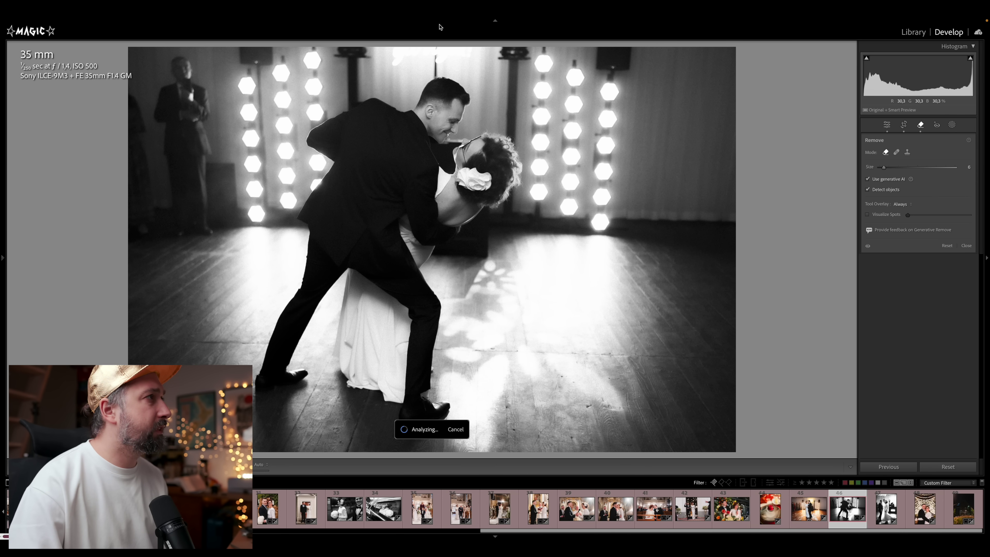
{"action": "left_click", "coordinate": [935, 228]}
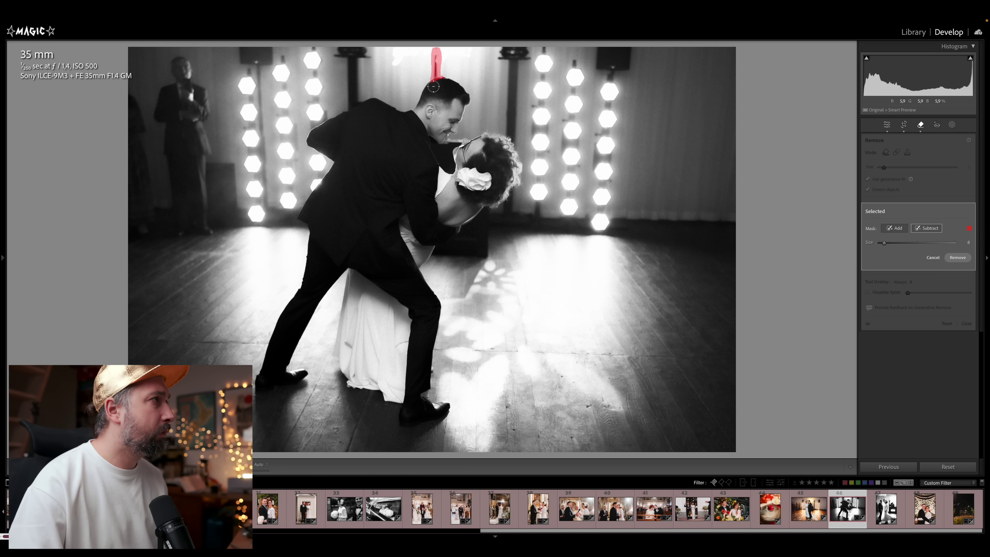
{"action": "left_click", "coordinate": [958, 258]}
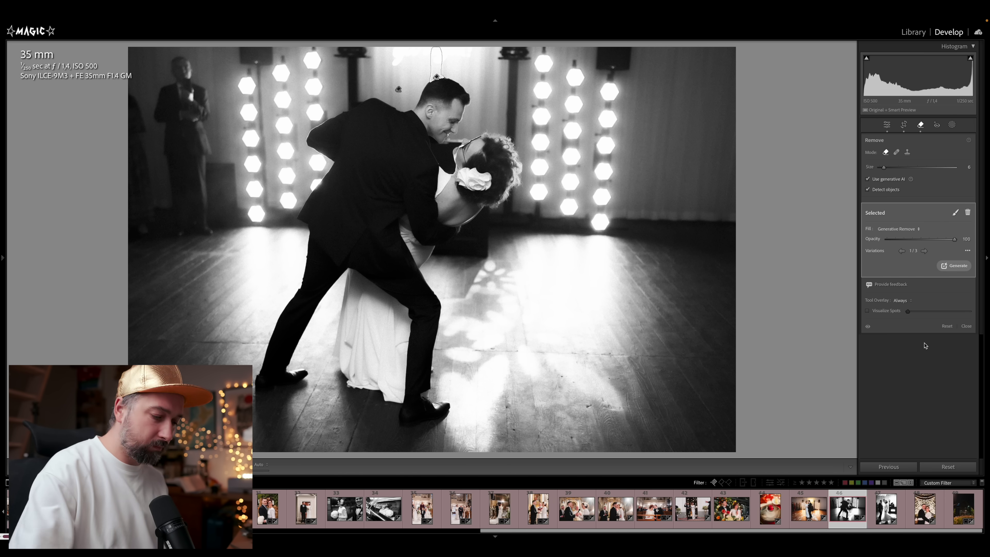
{"action": "key", "text": "q"}
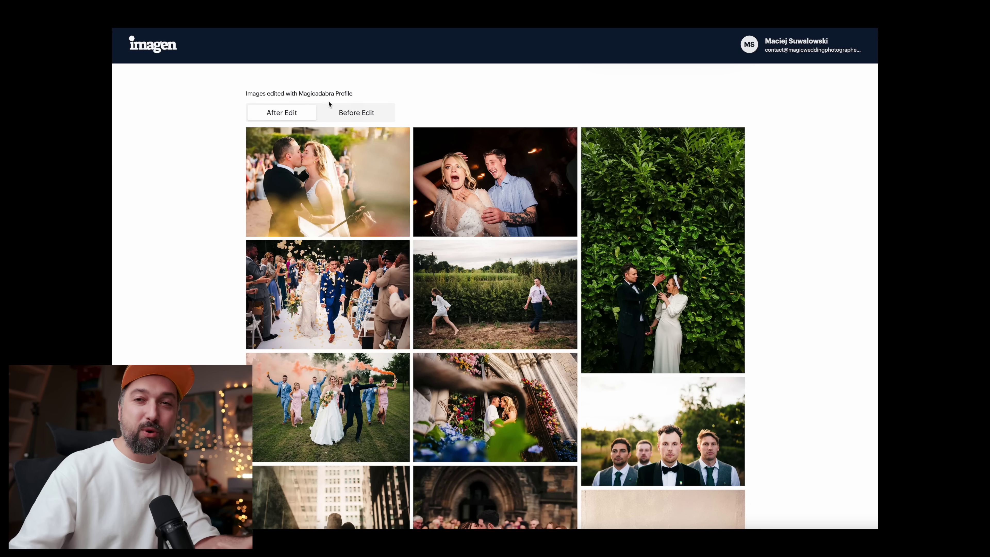
Toggle the Magicadabra Profile gallery between Before Edit and After Edit, then scroll through it.
{"action": "left_click", "coordinate": [342, 118]}
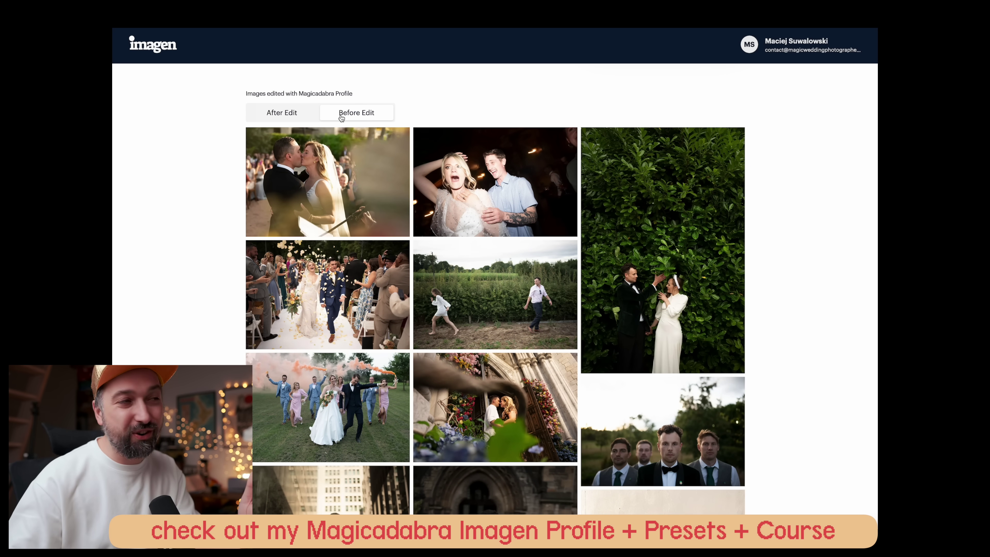
{"action": "left_click", "coordinate": [293, 115]}
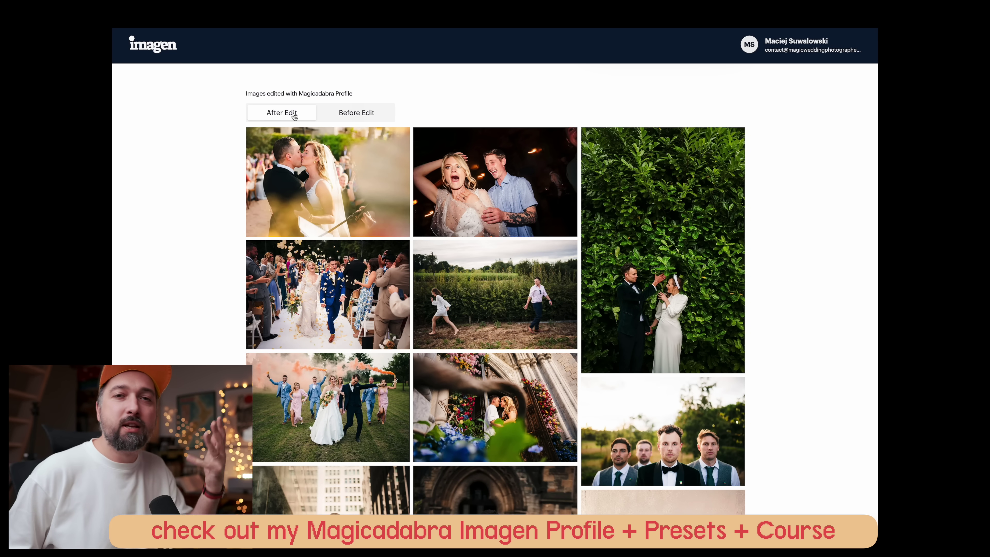
{"action": "scroll", "coordinate": [252, 332], "scroll_direction": "down", "scroll_amount": 6}
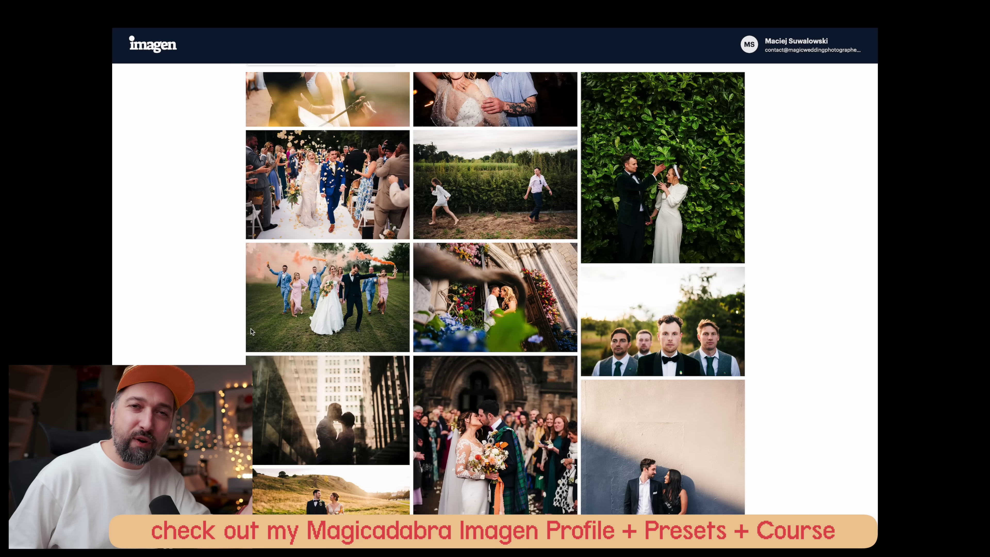
{"action": "scroll", "coordinate": [252, 332], "scroll_direction": "down", "scroll_amount": 4}
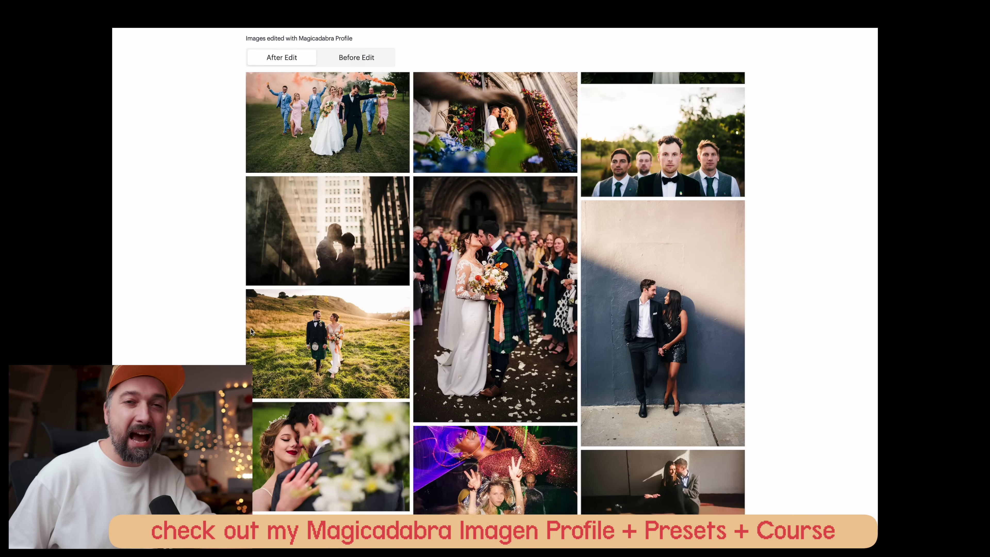
{"action": "scroll", "coordinate": [252, 331], "scroll_direction": "down", "scroll_amount": 1}
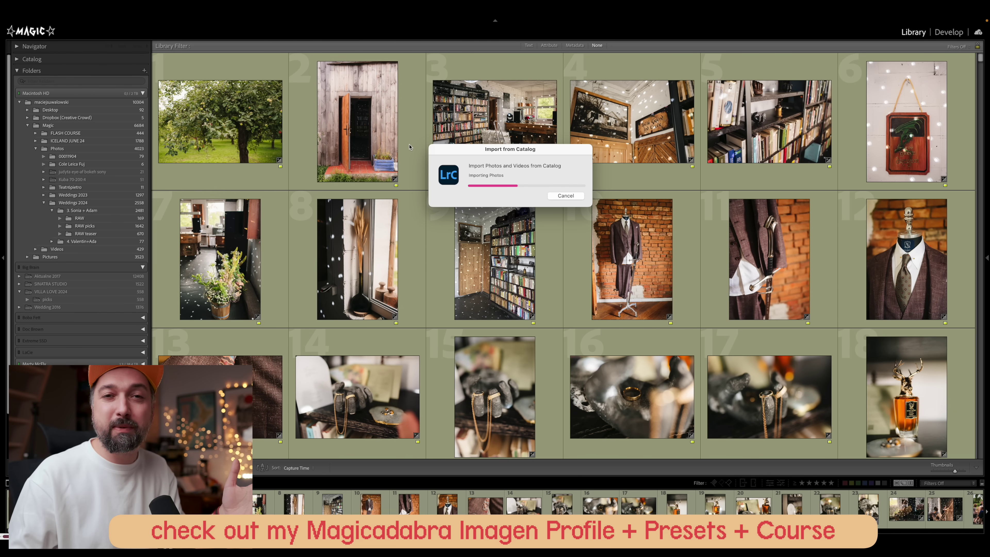
Hide the side panel and browse the imported wedding photos in the Library grid.
{"action": "scroll", "coordinate": [507, 273], "scroll_direction": "down", "scroll_amount": 20}
{"action": "key", "text": "F7"}
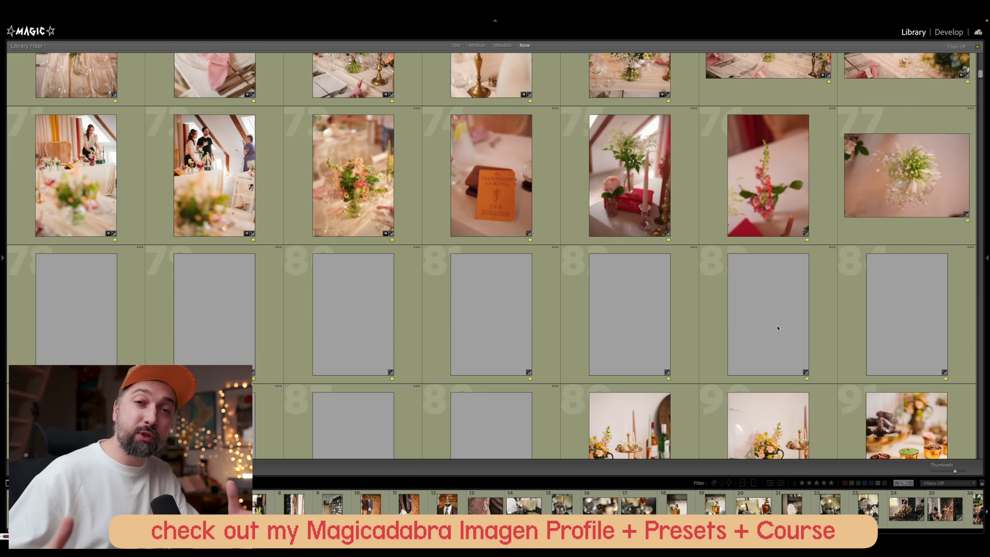
{"action": "scroll", "coordinate": [357, 267], "scroll_direction": "down", "scroll_amount": 5}
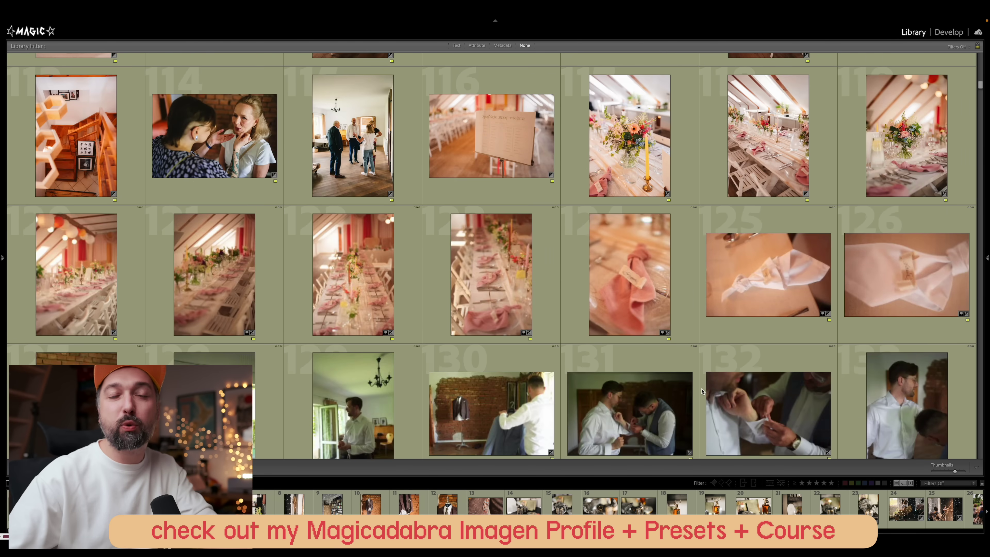
{"action": "scroll", "coordinate": [357, 267], "scroll_direction": "down", "scroll_amount": 8}
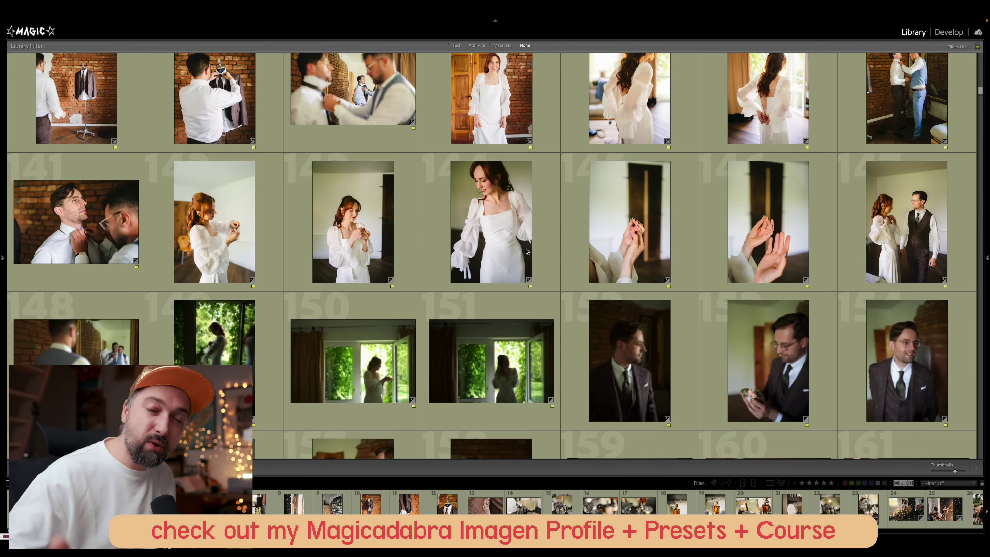
{"action": "scroll", "coordinate": [765, 308], "scroll_direction": "down", "scroll_amount": 8}
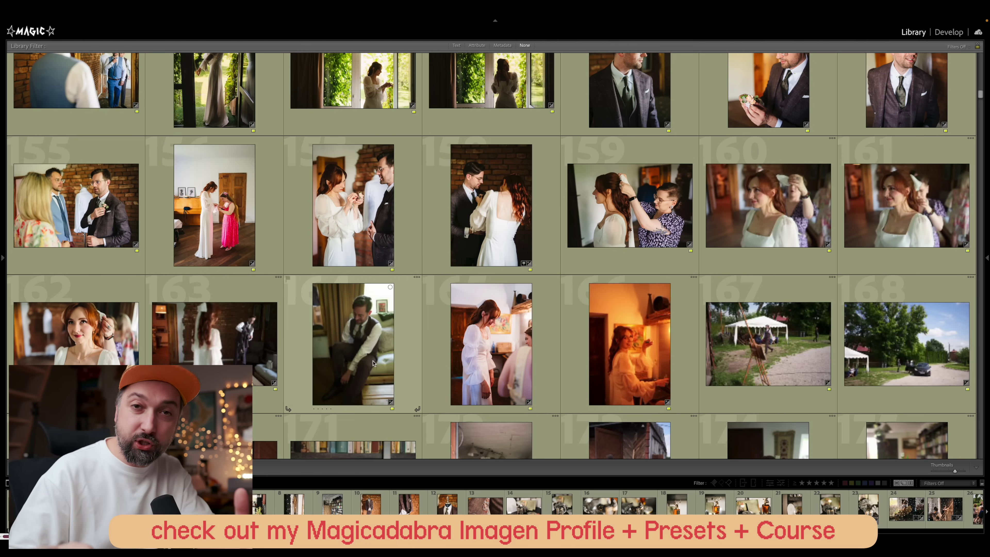
{"action": "scroll", "coordinate": [585, 343], "scroll_direction": "down", "scroll_amount": 9}
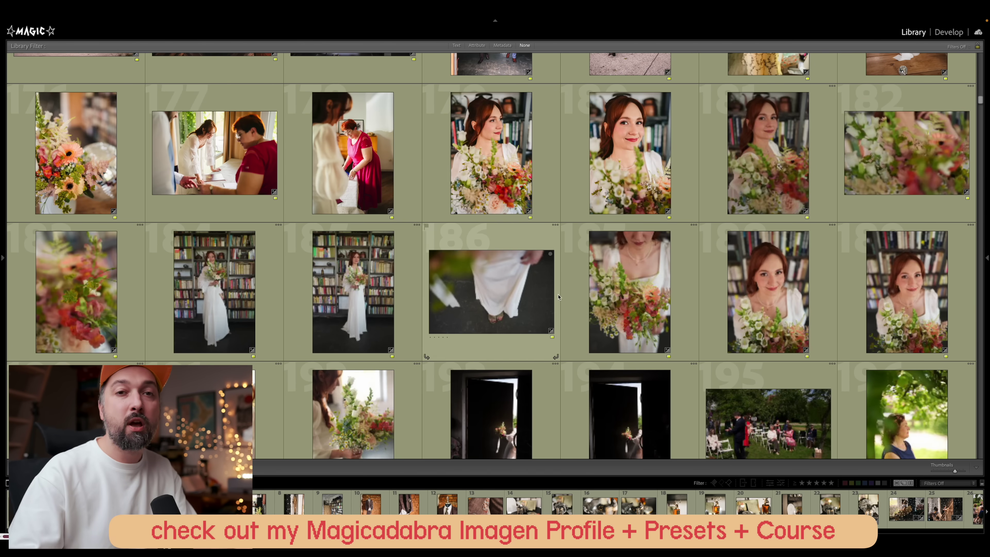
{"action": "scroll", "coordinate": [713, 289], "scroll_direction": "down", "scroll_amount": 3}
{"action": "scroll", "coordinate": [713, 289], "scroll_direction": "down", "scroll_amount": 6}
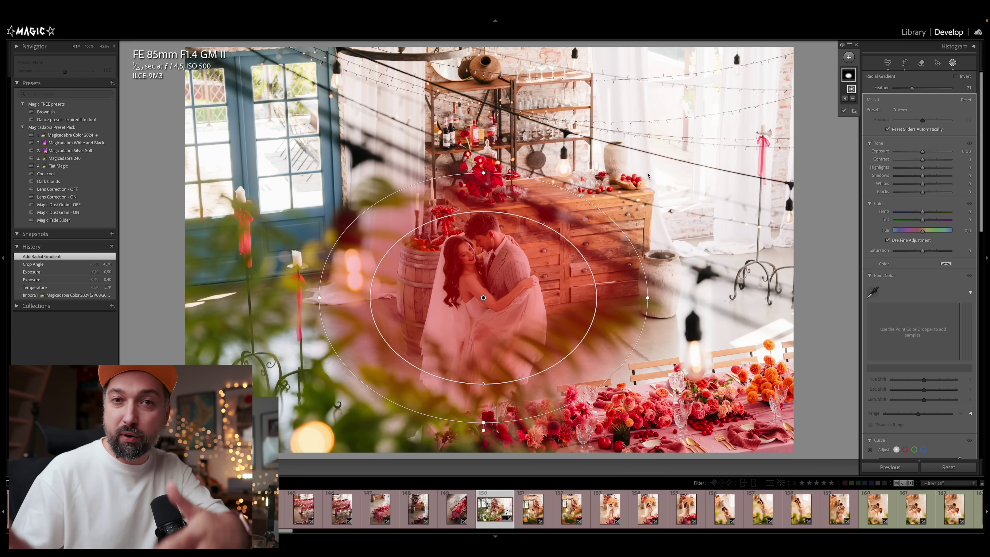
{"action": "left_click_drag", "start_coordinate": [601, 297], "coordinate": [804, 296]}
Move ahead two photos and apply the Cool cool preset.
{"action": "key", "text": "Right"}
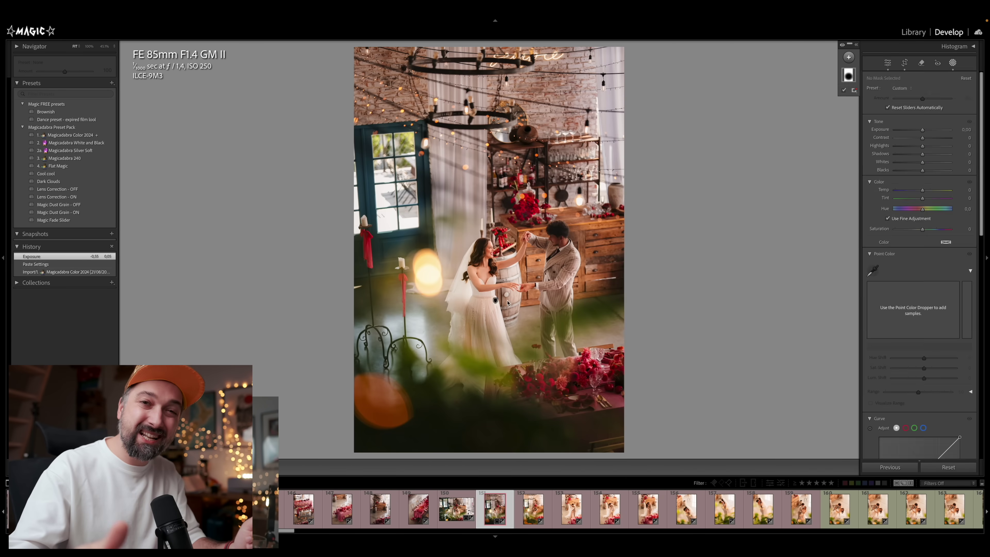
{"action": "key", "text": "Right"}
{"action": "key", "text": "Right"}
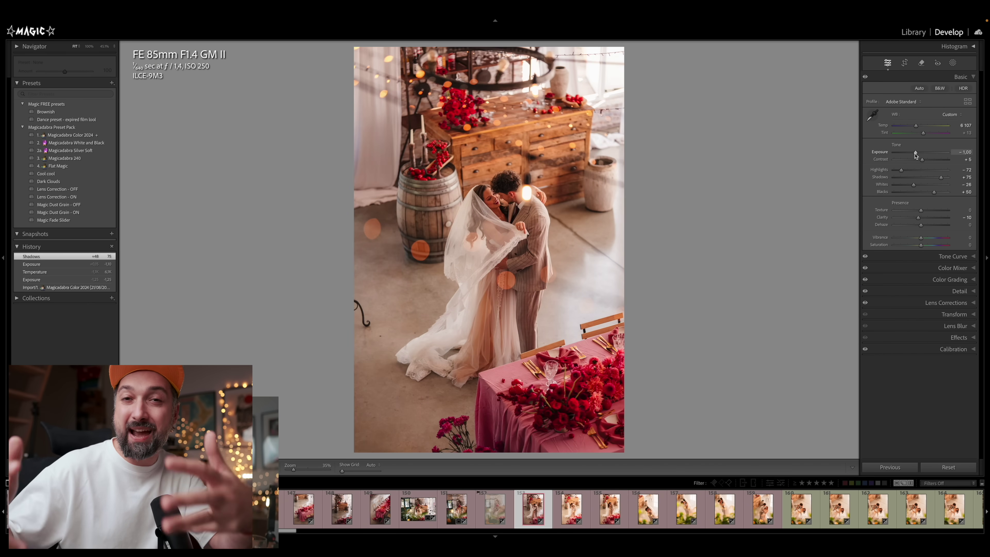
{"action": "left_click", "coordinate": [46, 173]}
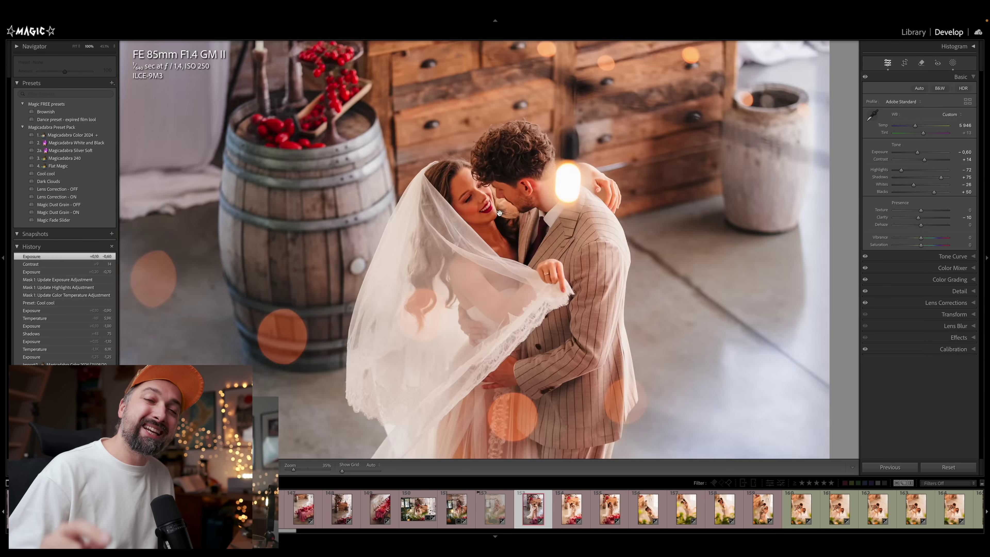